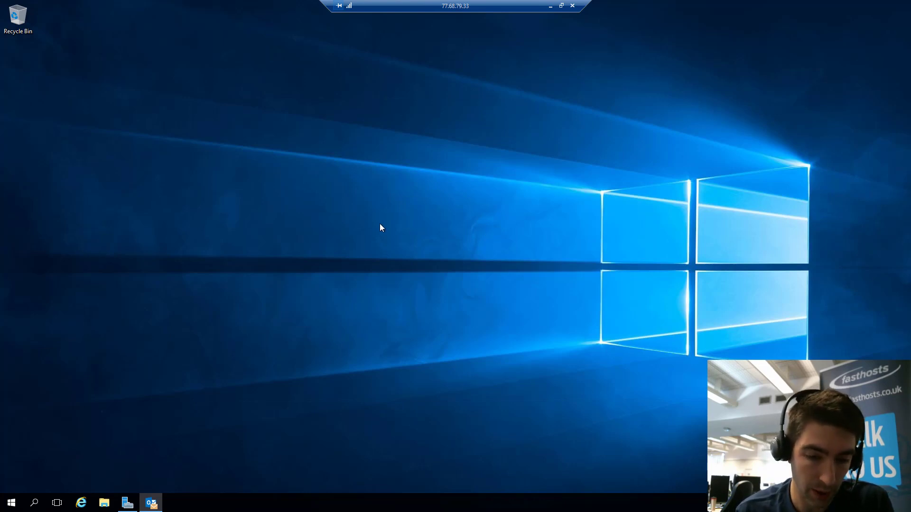
Bring Outlook forward, view the IMAP account's information under File, then minimise Outlook
left_click(150, 504)
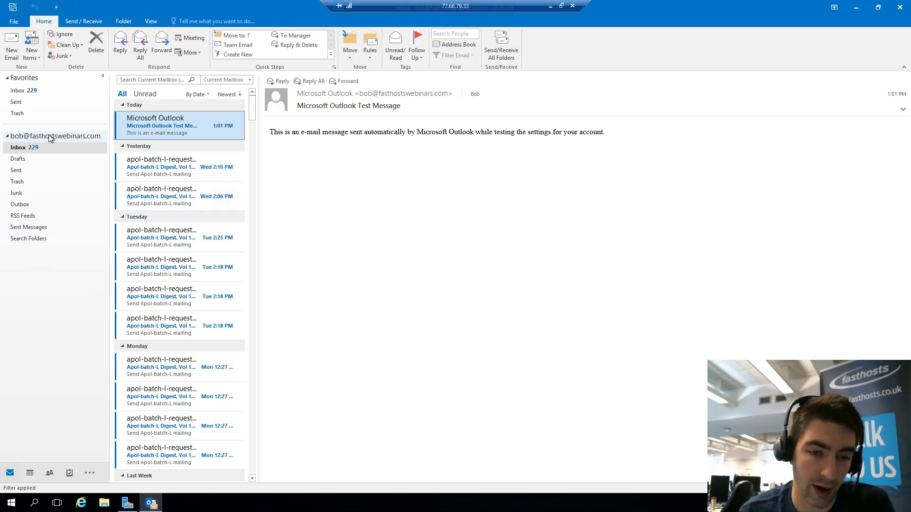
left_click(15, 21)
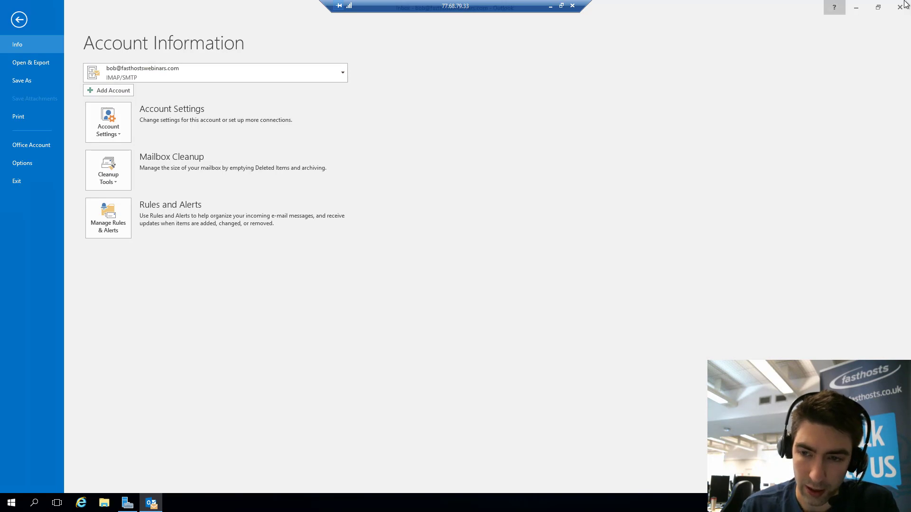
left_click(856, 9)
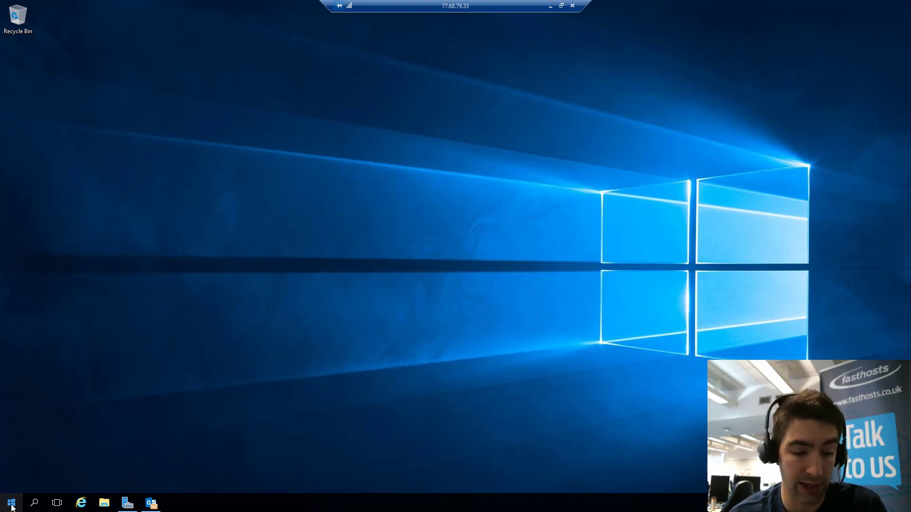
Open the Start menu to show the Windows Server tiles and Outlook 2016
left_click(12, 507)
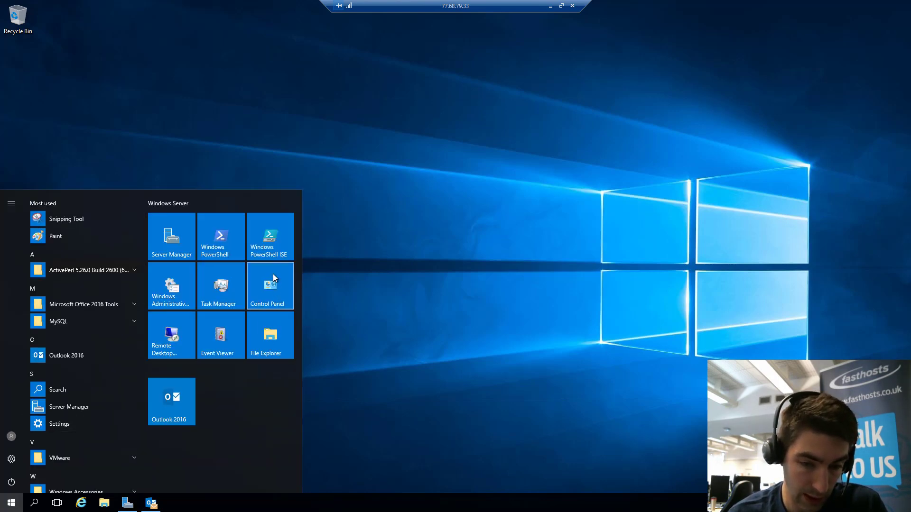
Open Control Panel and close Outlook completely
left_click(276, 286)
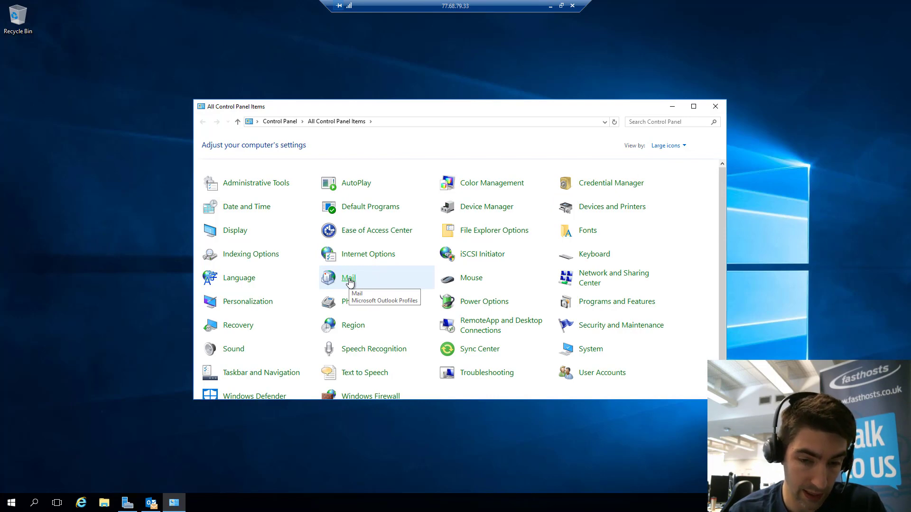
left_click(151, 503)
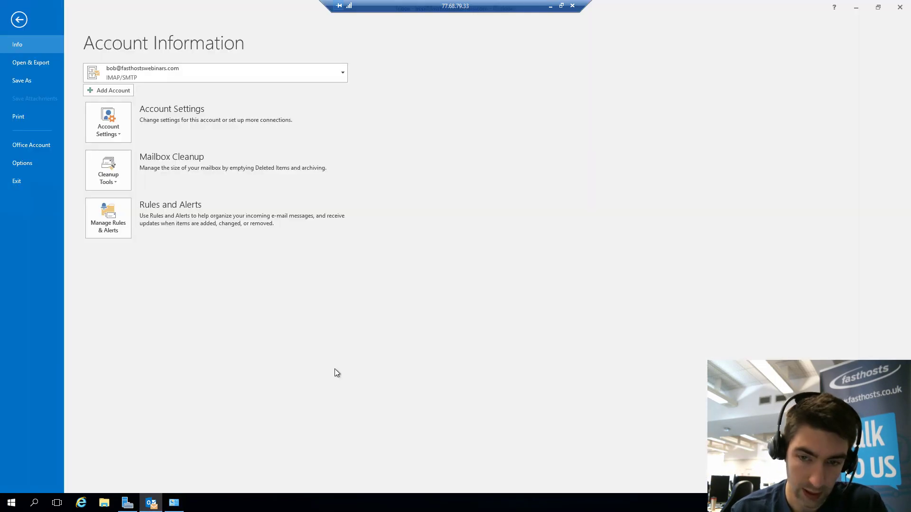
left_click(900, 7)
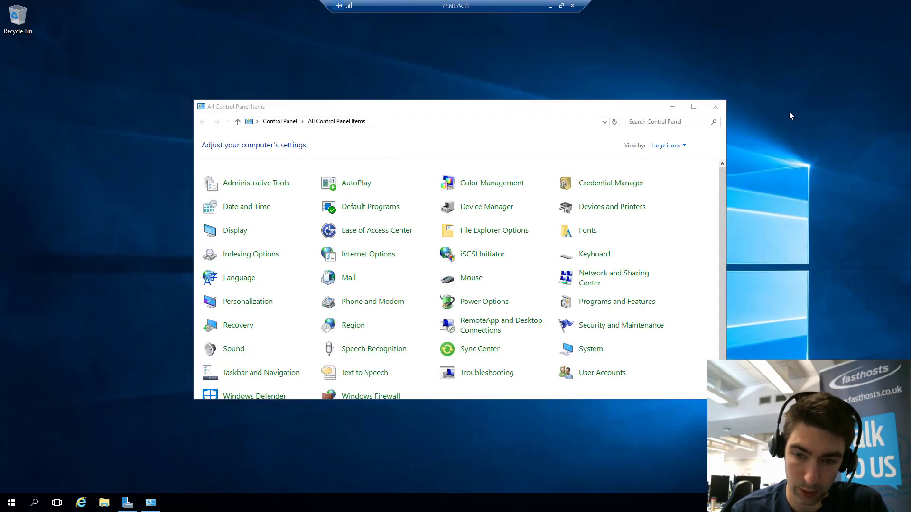
Start a new mail profile named 'Hex', then cancel it without adding an account
left_click(348, 279)
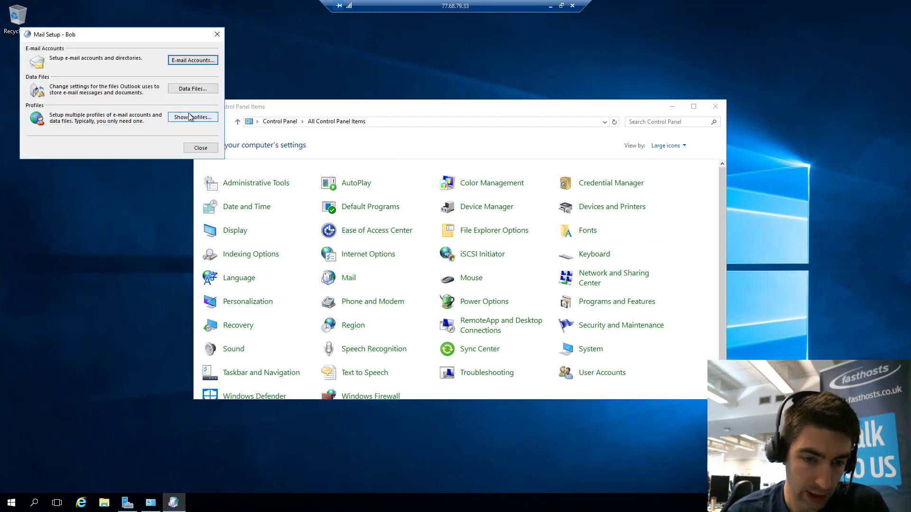
left_click(189, 117)
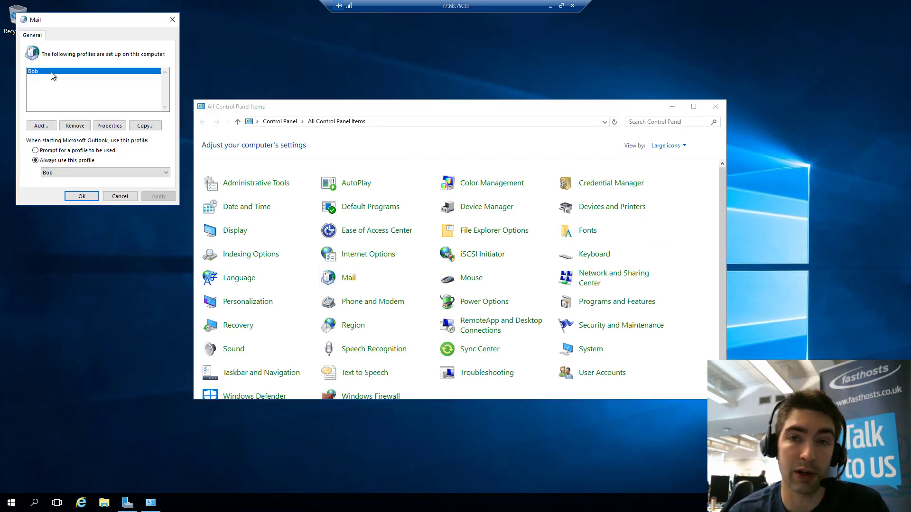
left_click(47, 125)
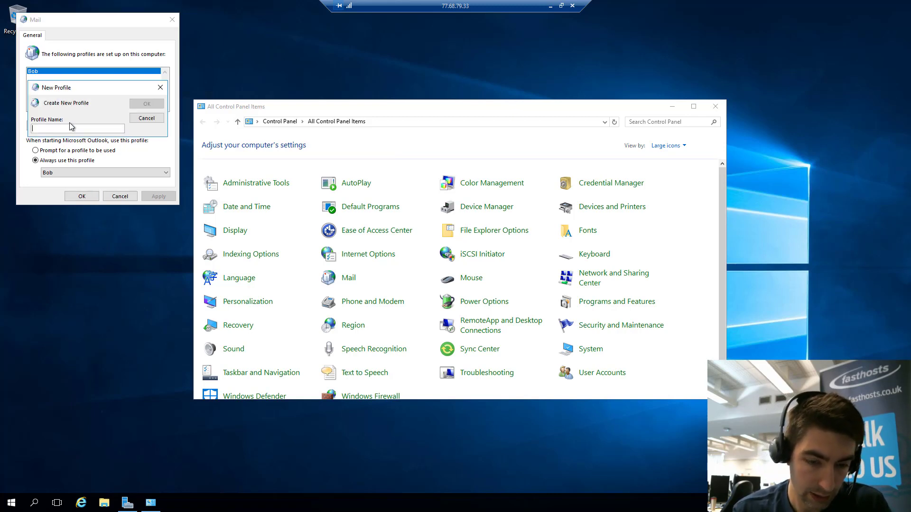
type("Hex")
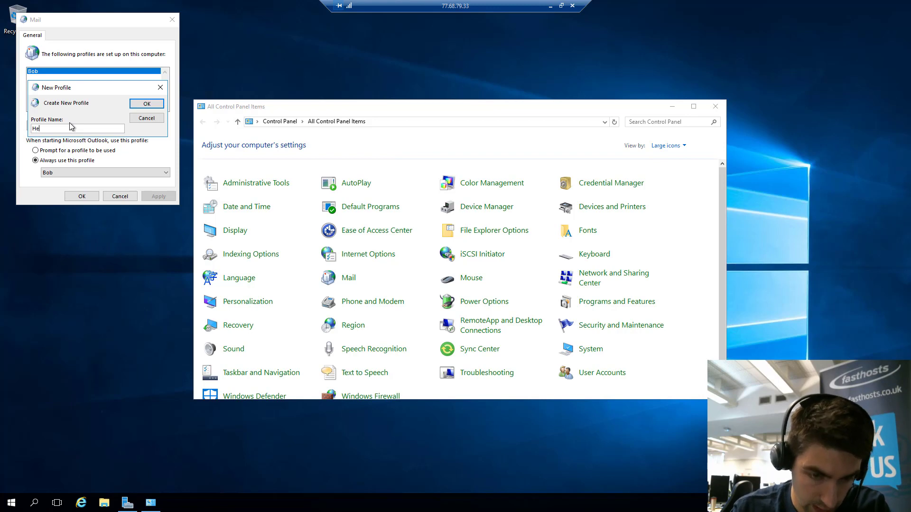
left_click(146, 103)
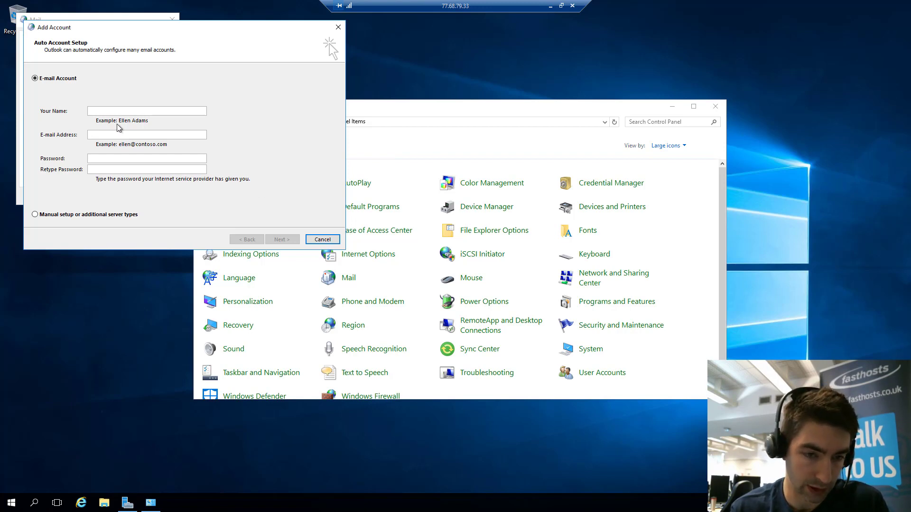
left_click(322, 239)
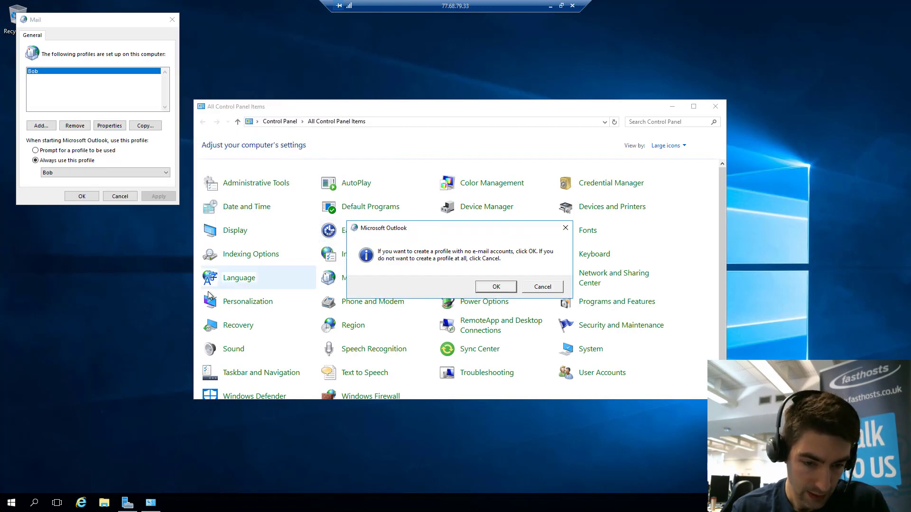
left_click(121, 196)
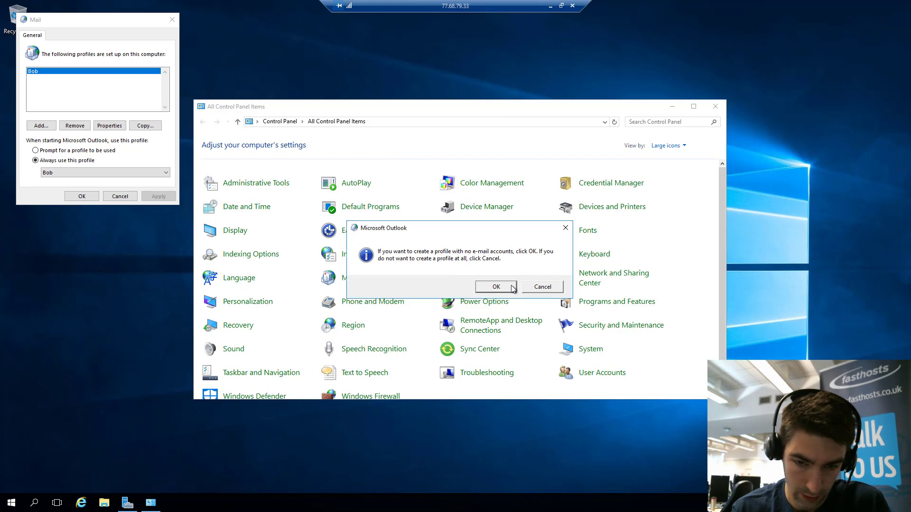
left_click(512, 286)
Close the Mail profiles window and relaunch Outlook 2016 from the Start menu
left_click(133, 198)
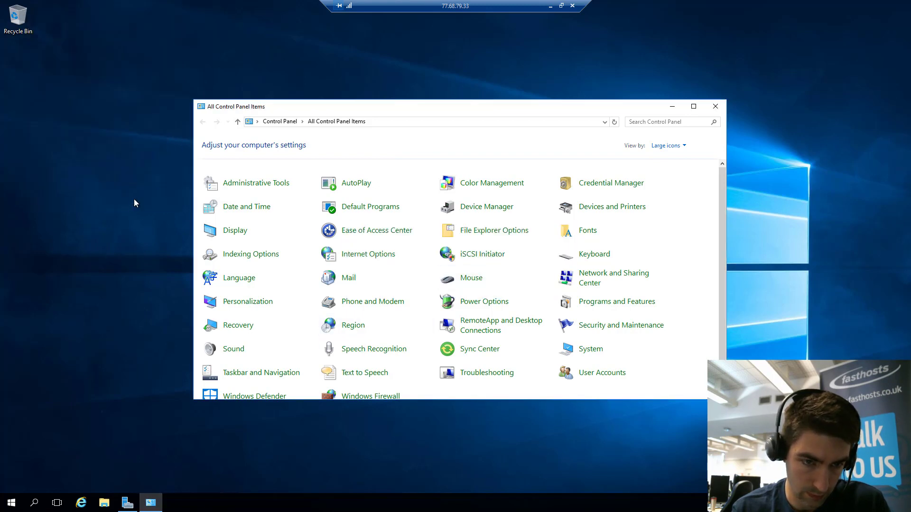
left_click(12, 503)
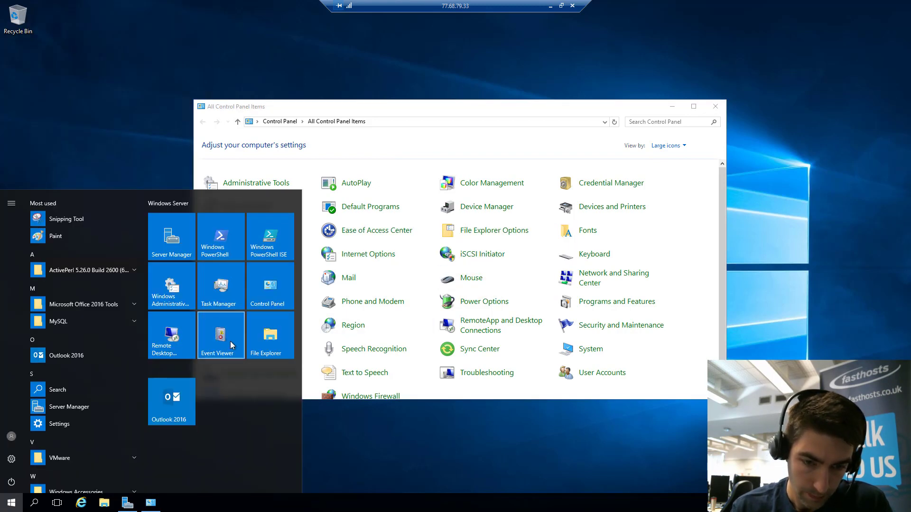
left_click(165, 405)
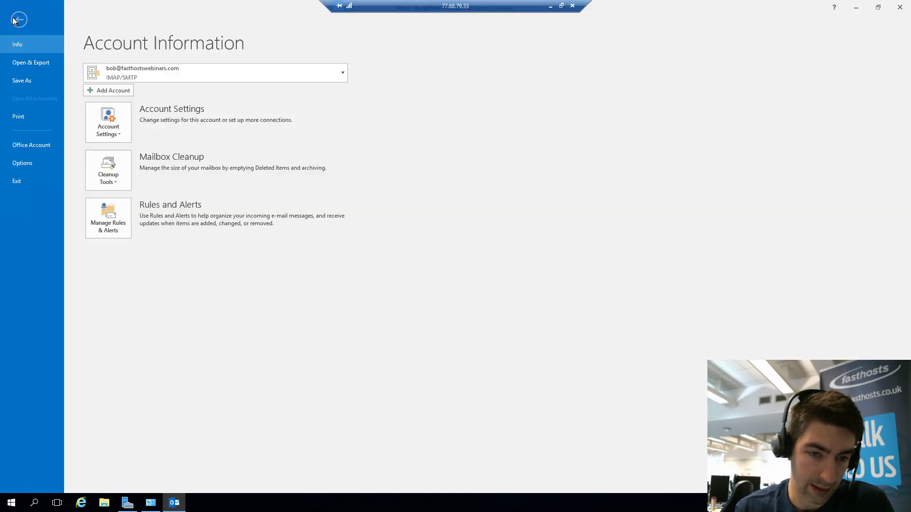
Open Add Account from File and centre the Auto Account Setup window
left_click(14, 21)
left_click(101, 90)
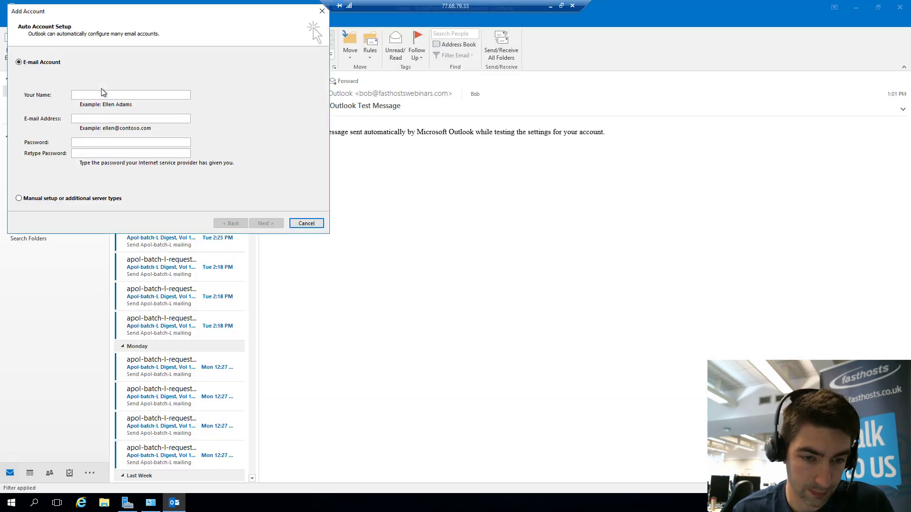
left_click_drag(140, 10, 411, 128)
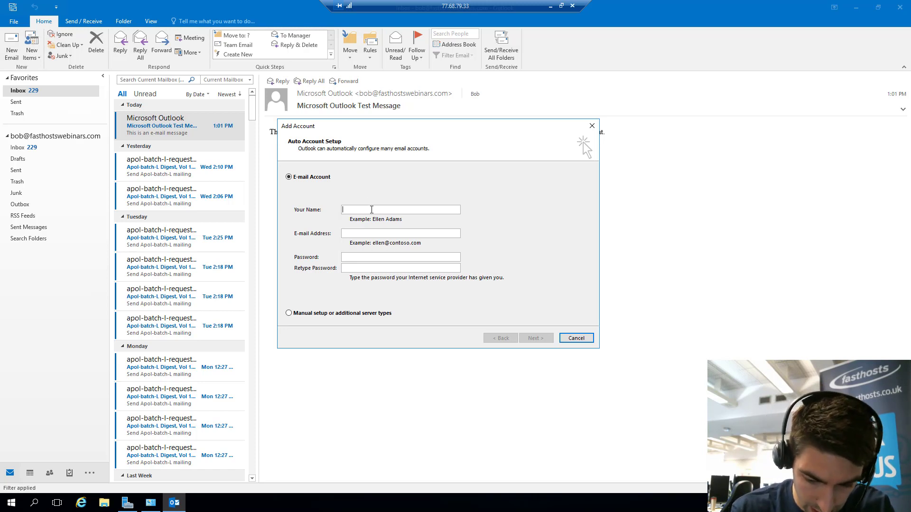
Enter the display name, the mailbox's e-mail address and the password twice, then submit with Next
type("Will")
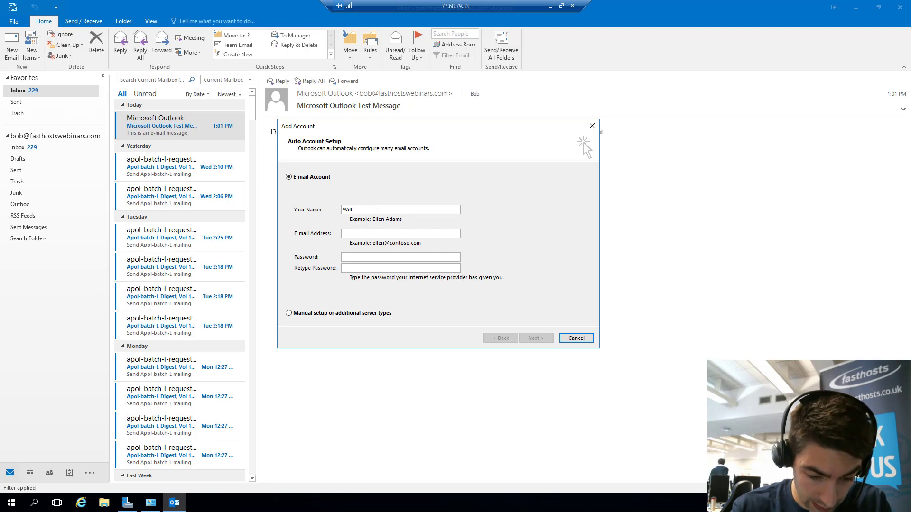
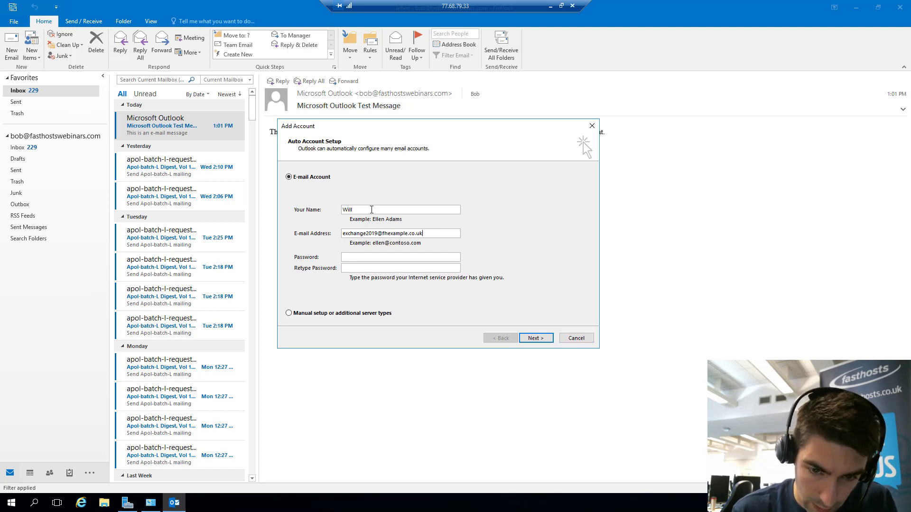
left_click(382, 260)
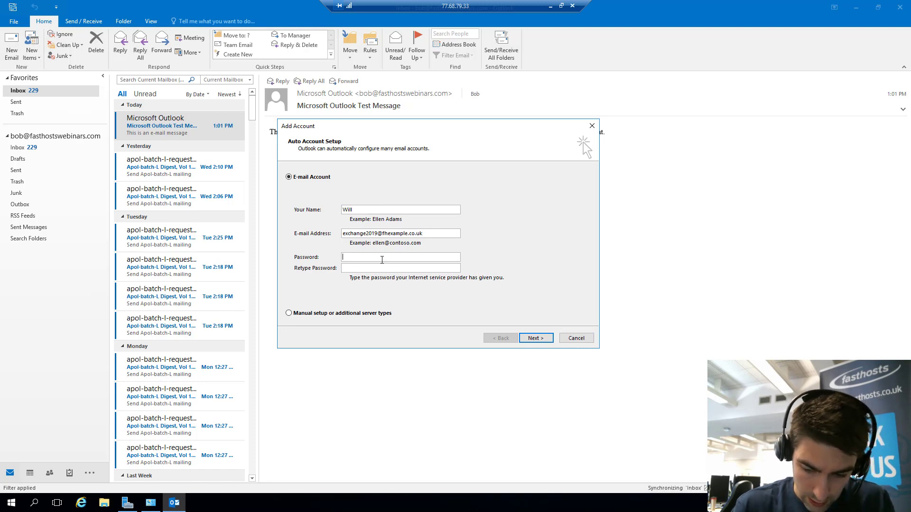
type("*")
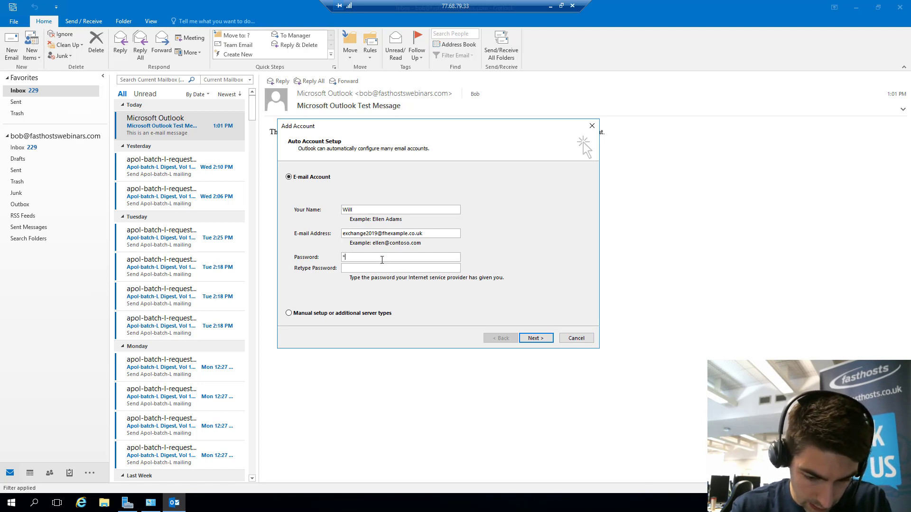
type("******")
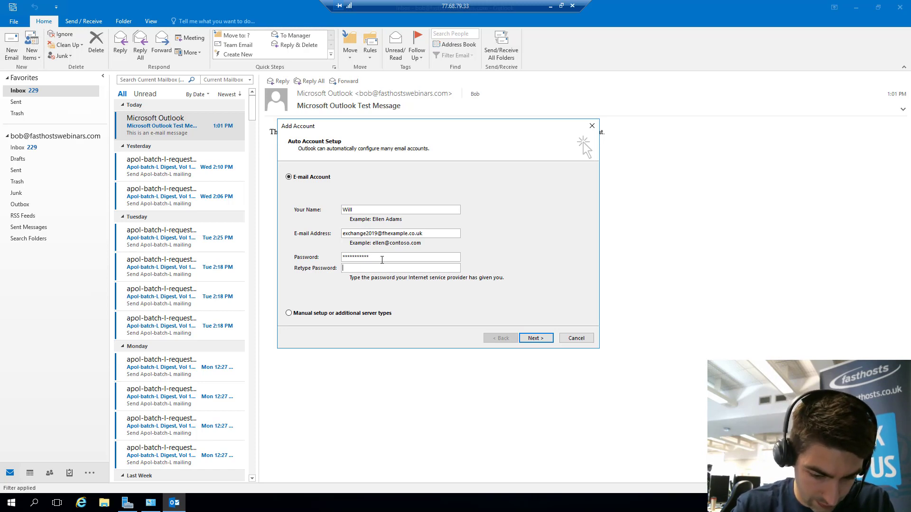
type("****")
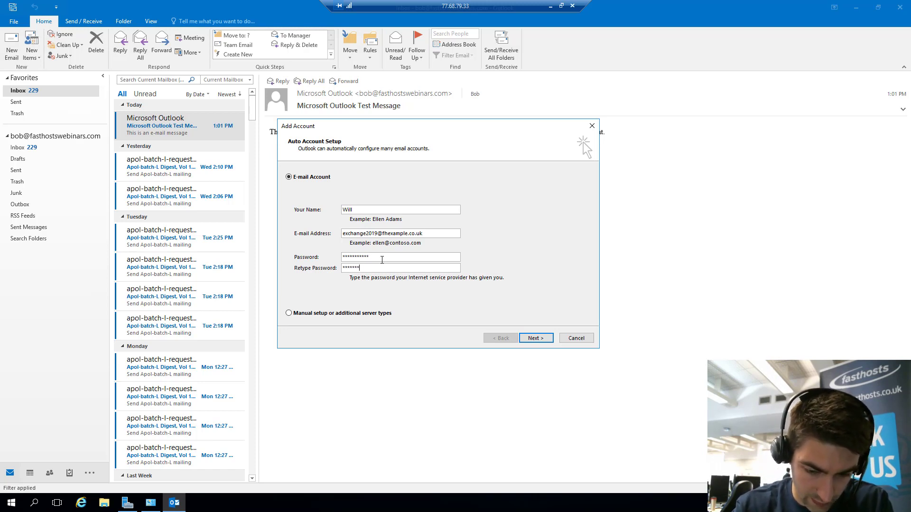
type("******")
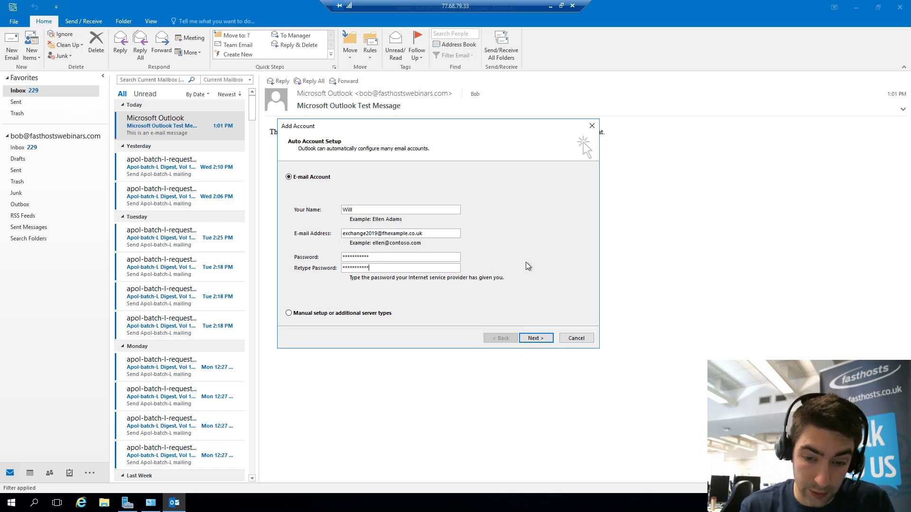
left_click(537, 337)
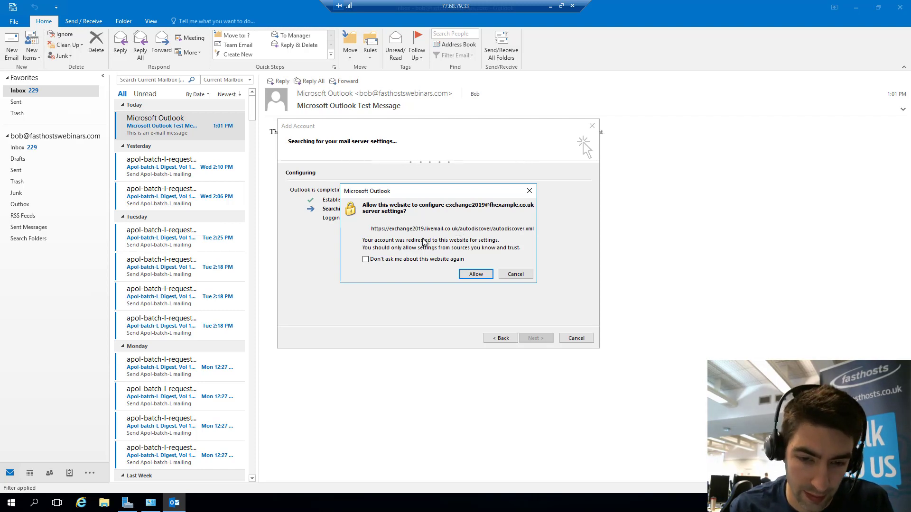
Allow the redirected autodiscover website to configure the server settings
left_click(476, 275)
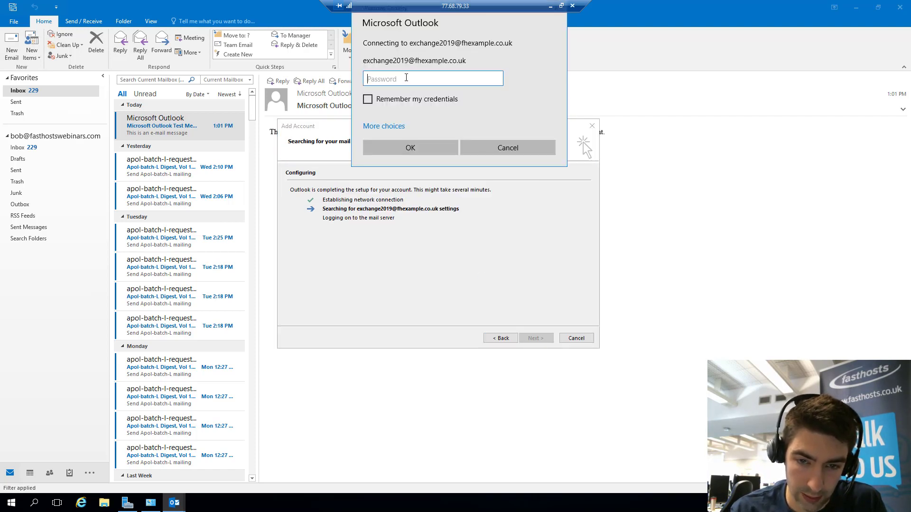
Enter the mailbox password in Windows Security with Remember my credentials ticked, and confirm
type("•••••••••••")
left_click(369, 99)
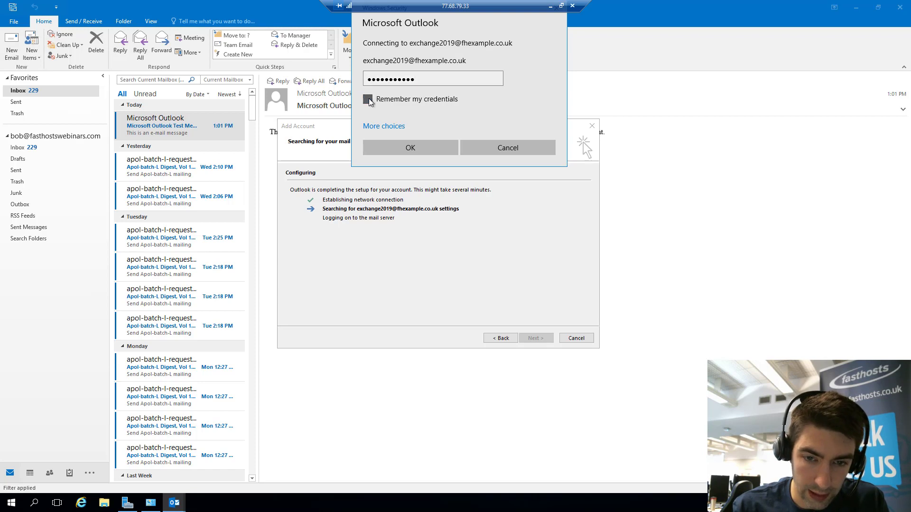
left_click(423, 148)
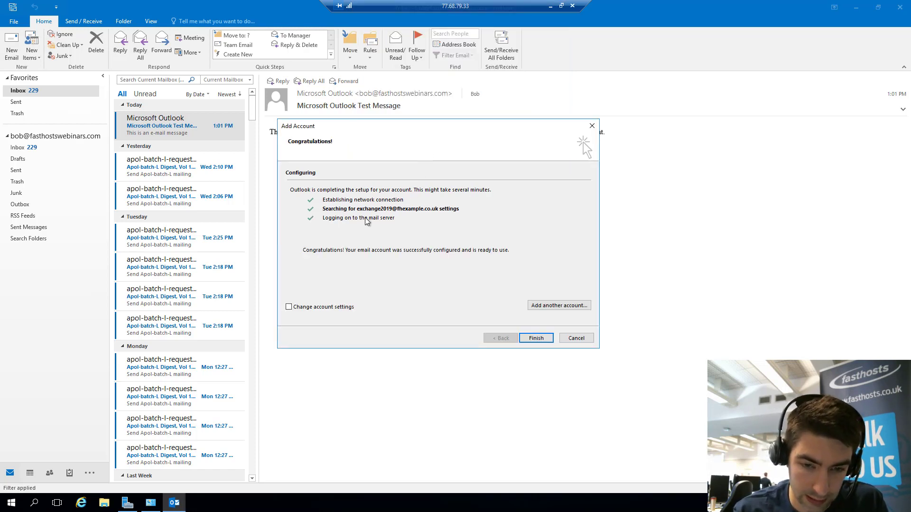
Finish the account setup and acknowledge the Outlook restart notice
left_click(542, 339)
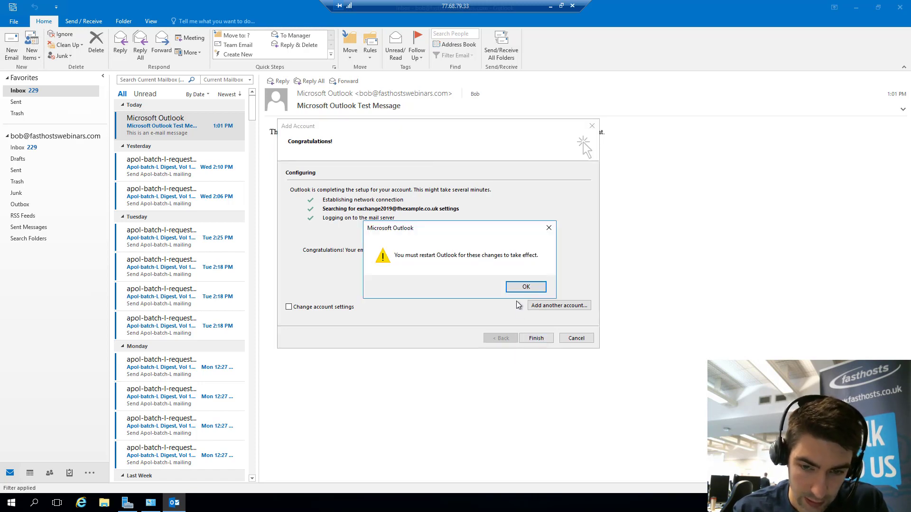
left_click(525, 288)
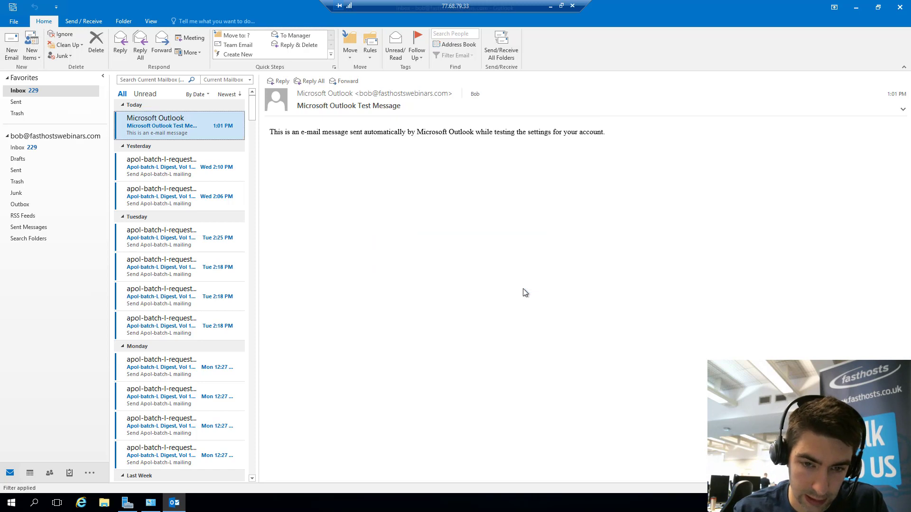